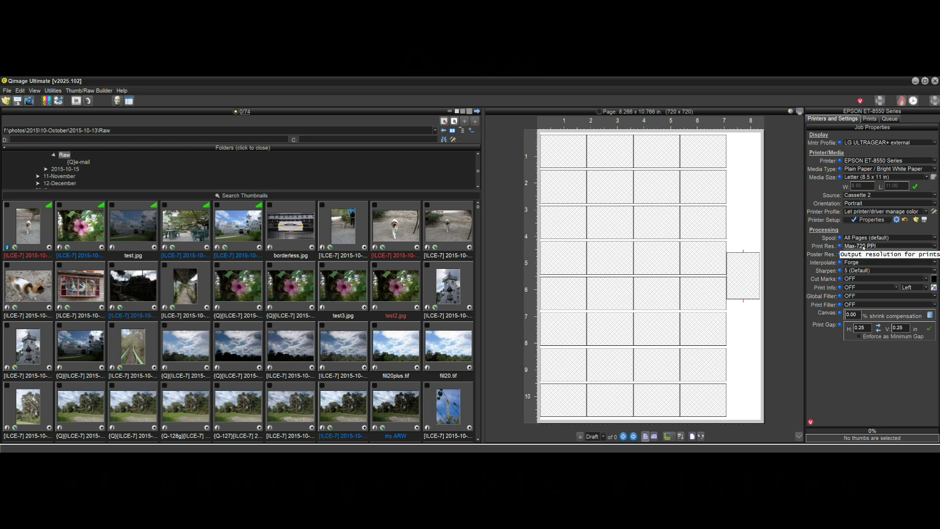
Show the print resolution options for the Epson ET-8550, currently Max-720 PPI.
click(909, 247)
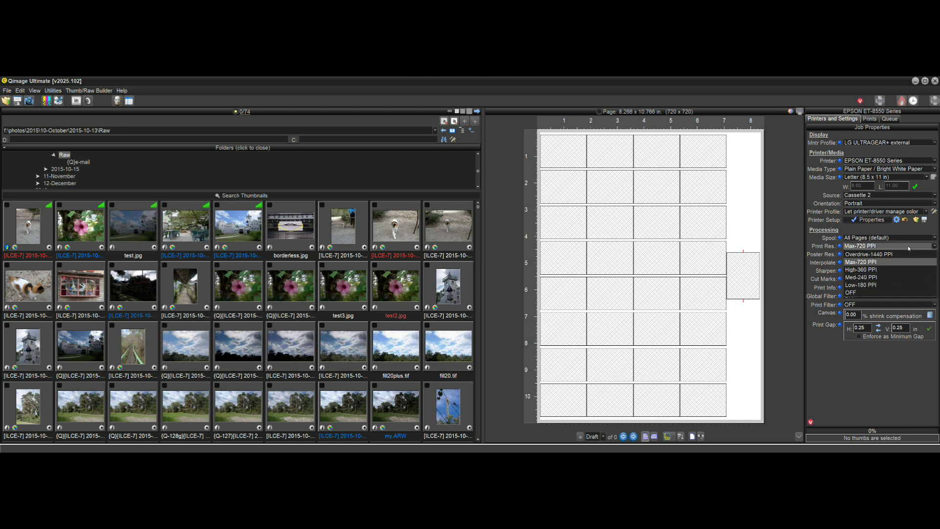
click(880, 262)
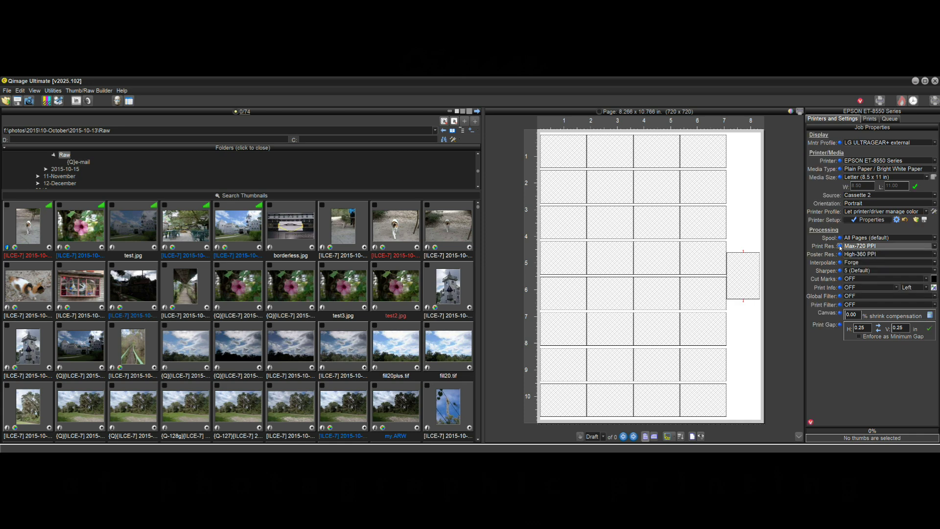
click(841, 247)
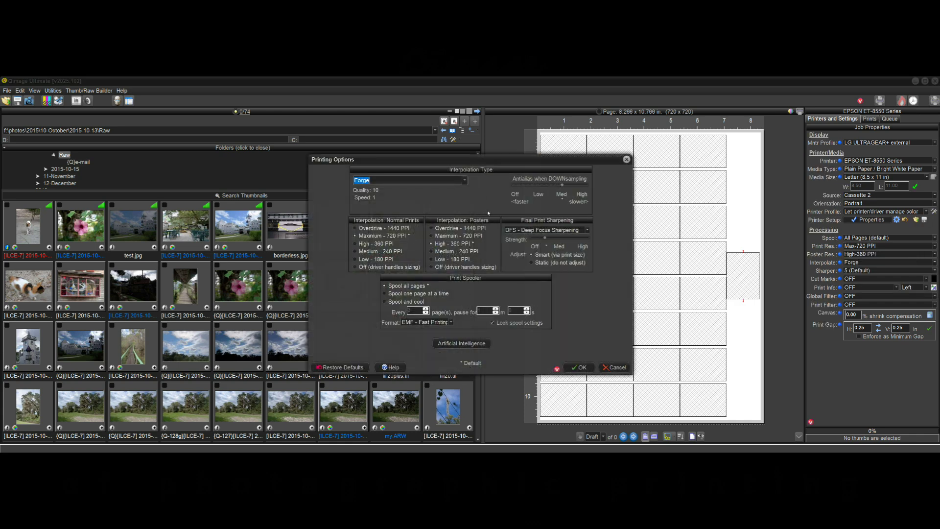
click(615, 367)
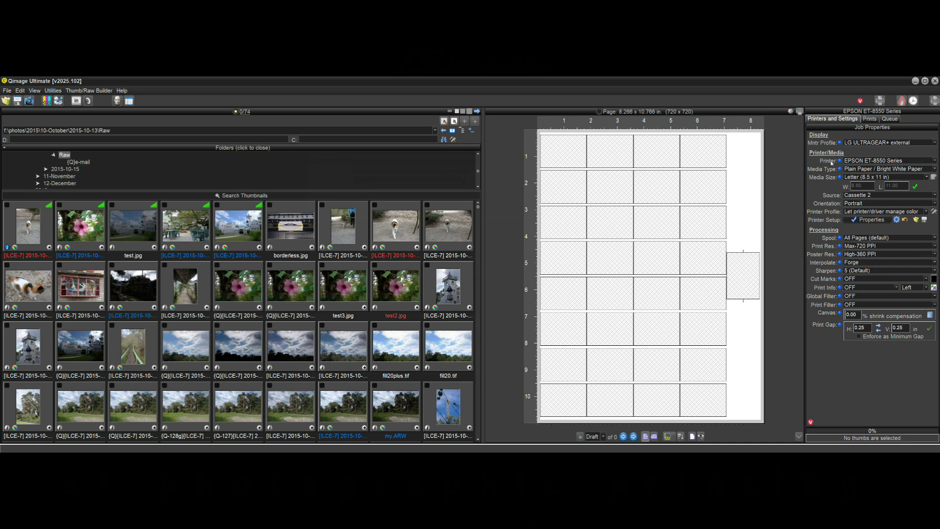
Browse saved printer setups like Canon Pro Luster, Dark Shirts and HP Adv Glossy, recalling none.
click(840, 161)
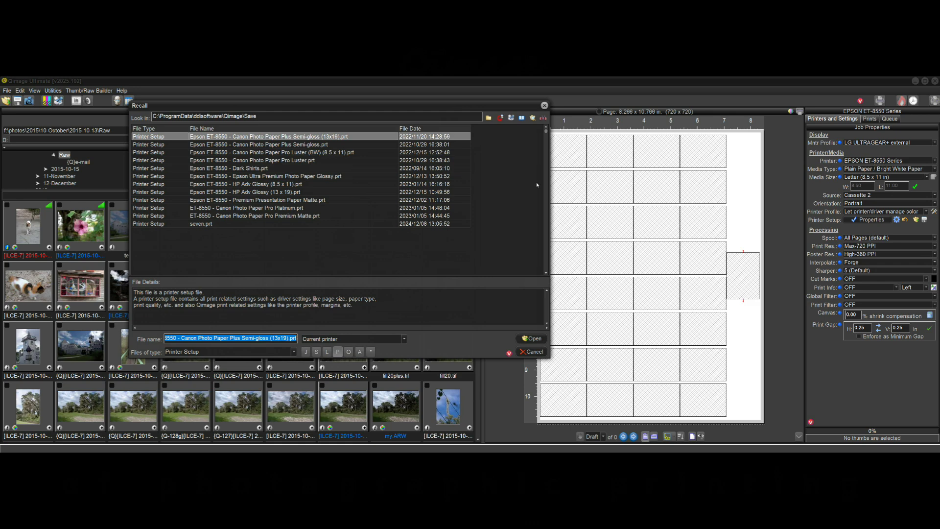
click(264, 168)
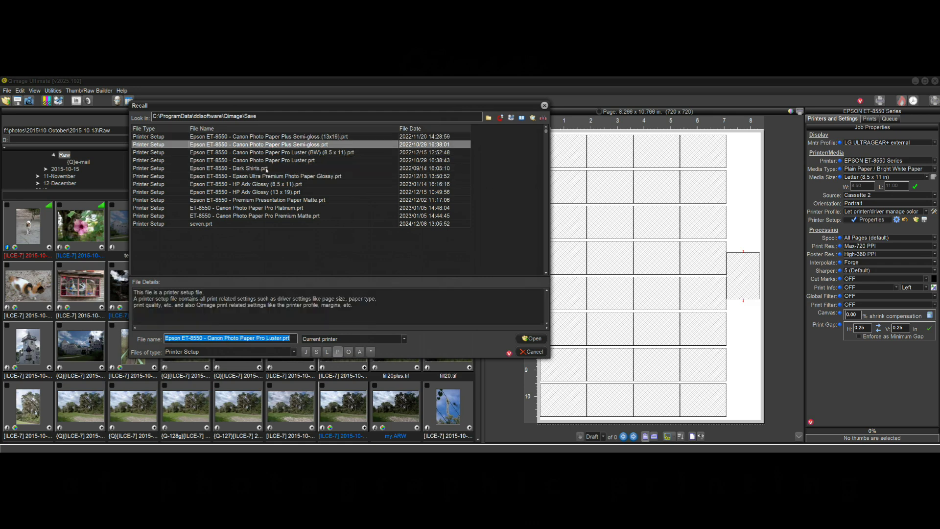
click(265, 177)
click(288, 153)
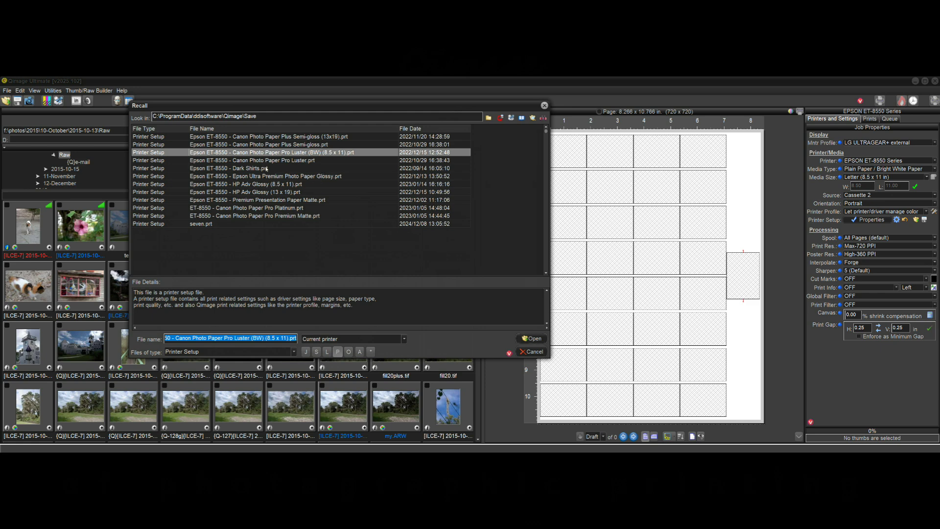
click(299, 161)
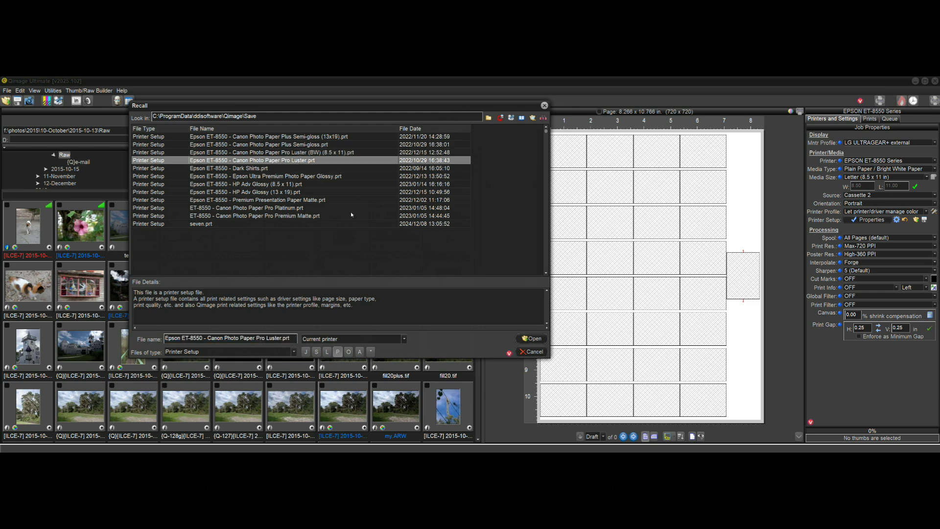
click(267, 168)
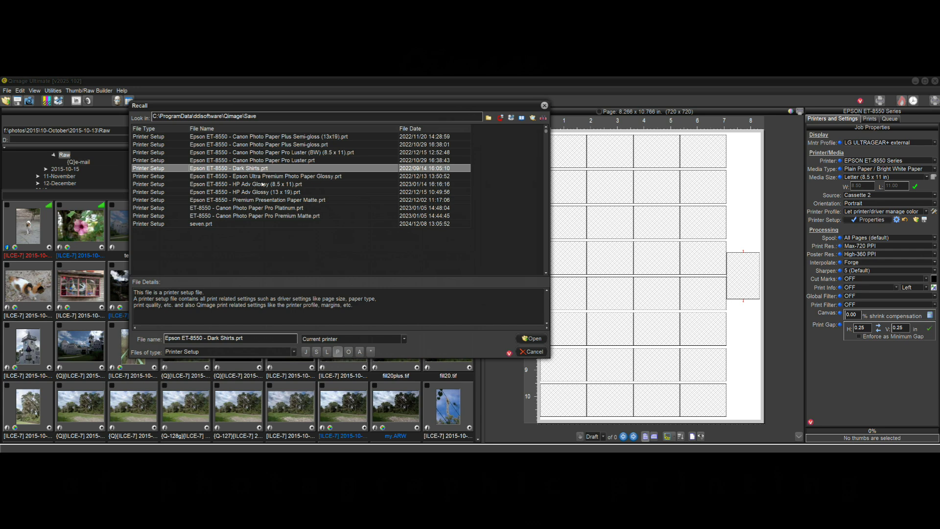
click(263, 184)
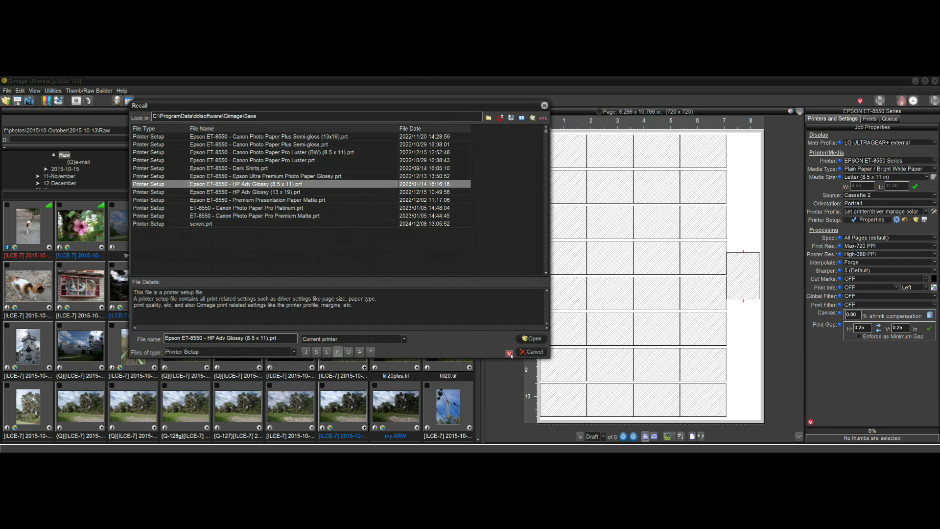
click(534, 351)
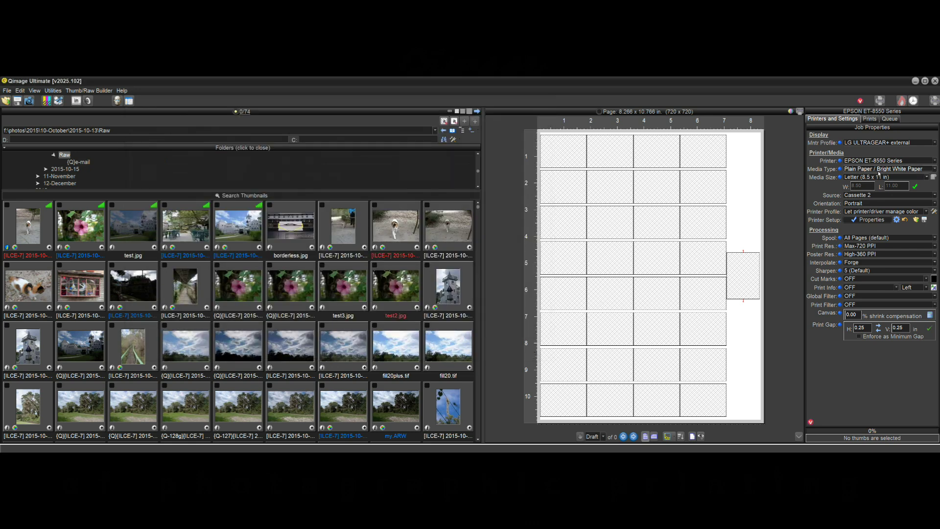
click(935, 169)
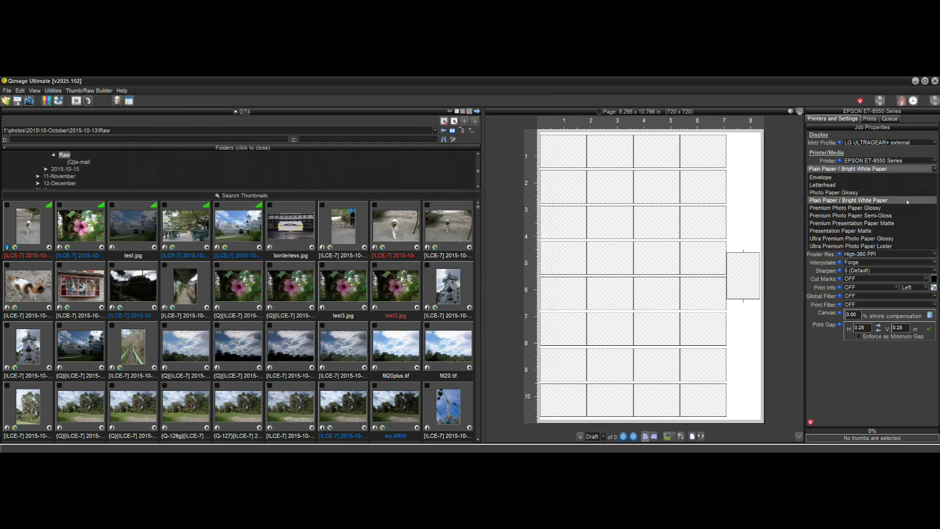
Set media type to Premium Photo Paper Semi-Gloss and browse its saved setups without recalling.
click(891, 217)
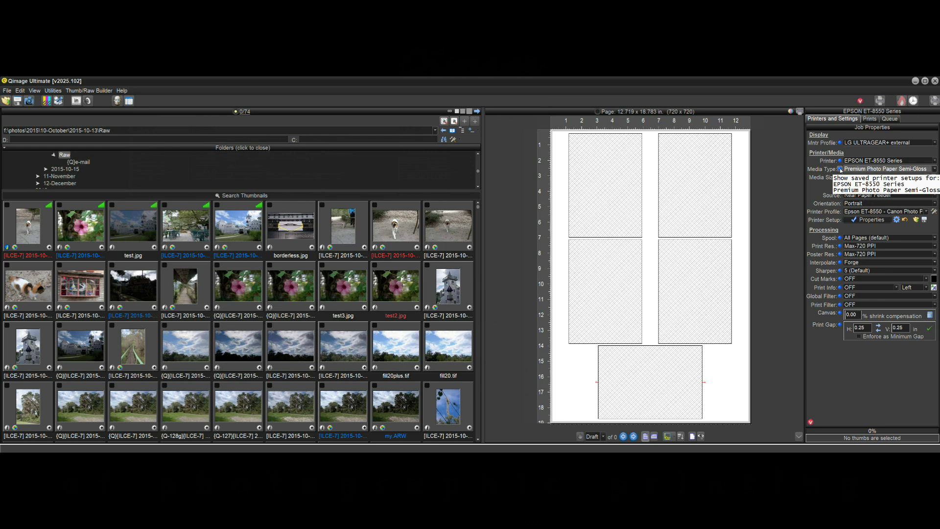
click(841, 169)
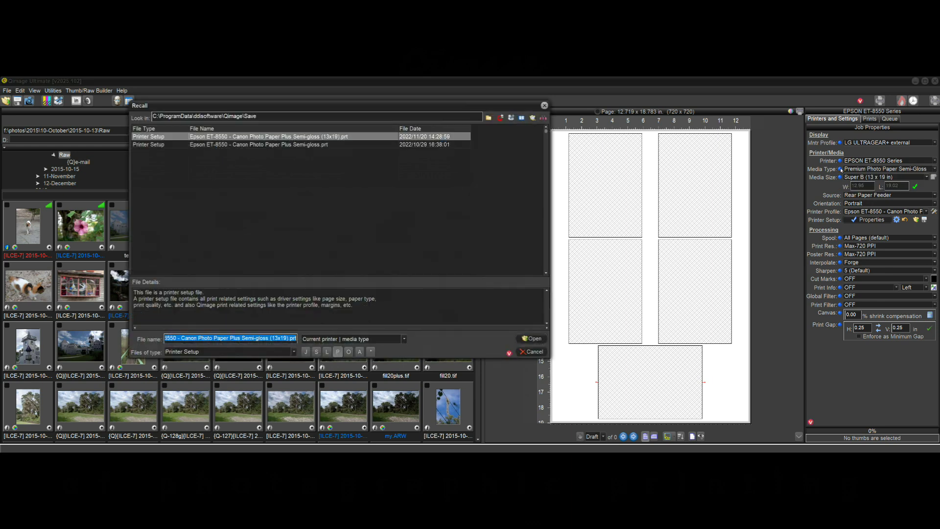
click(299, 145)
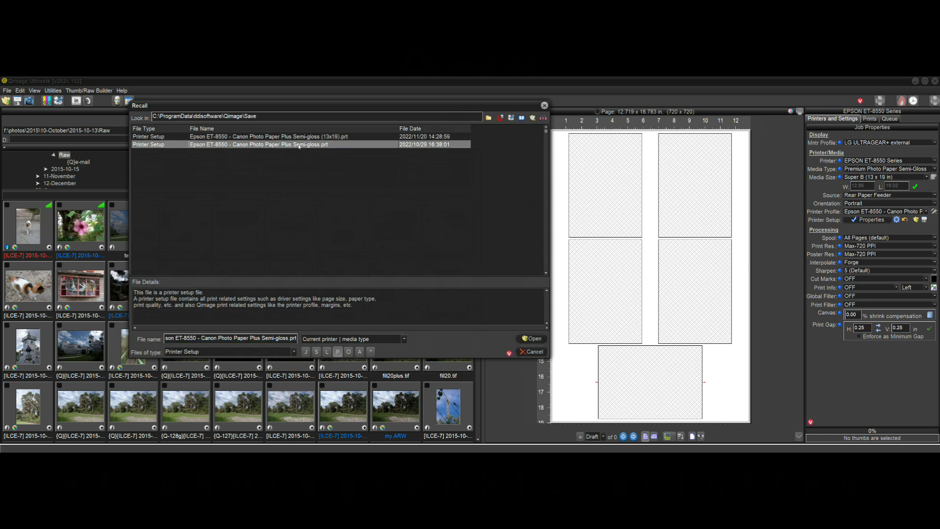
click(322, 137)
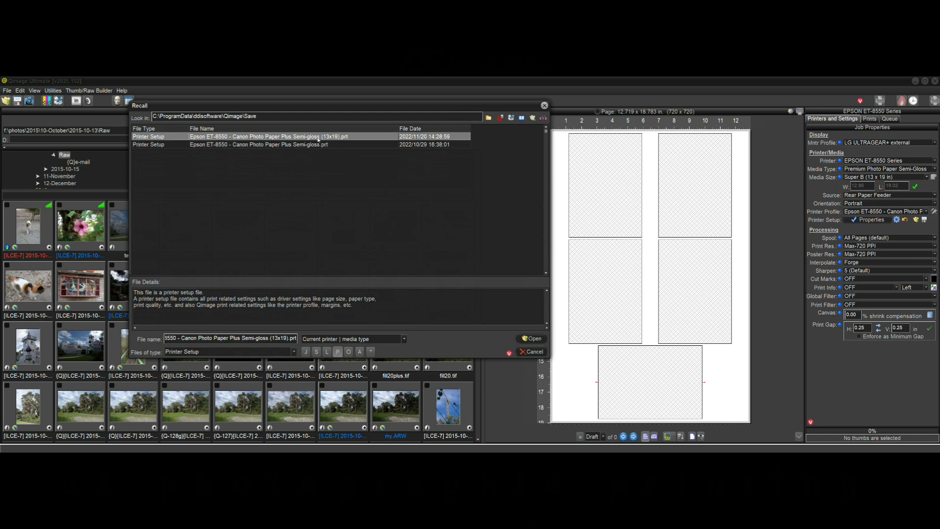
click(533, 352)
Set the media size to 5 x 7 in and view matching saved printer setups.
click(927, 177)
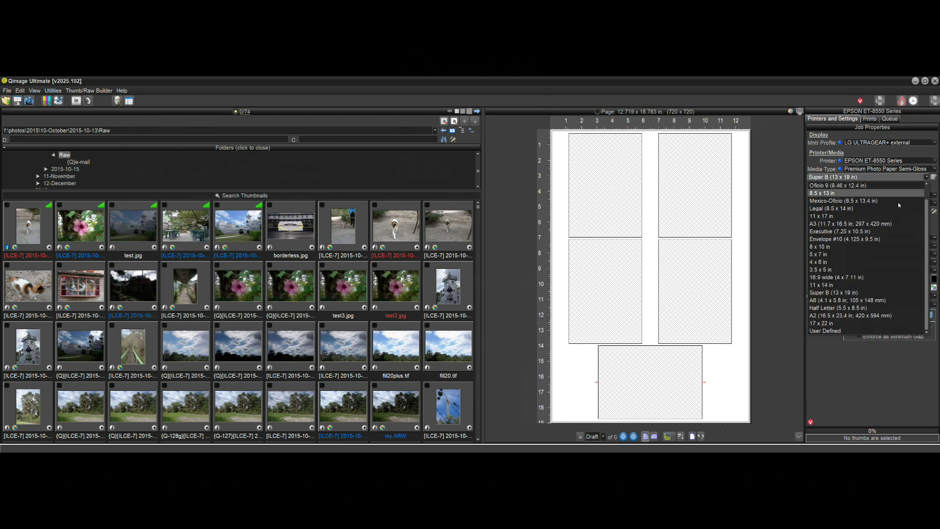
click(840, 255)
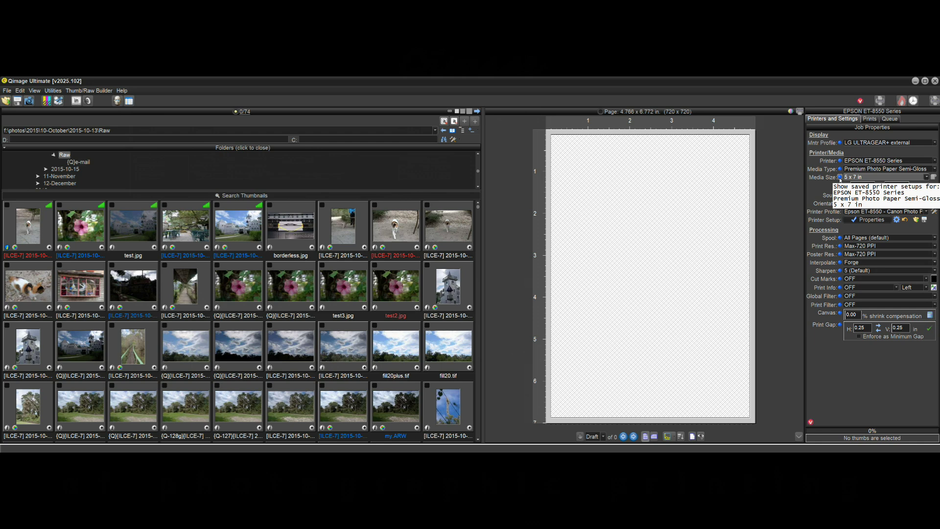
click(841, 178)
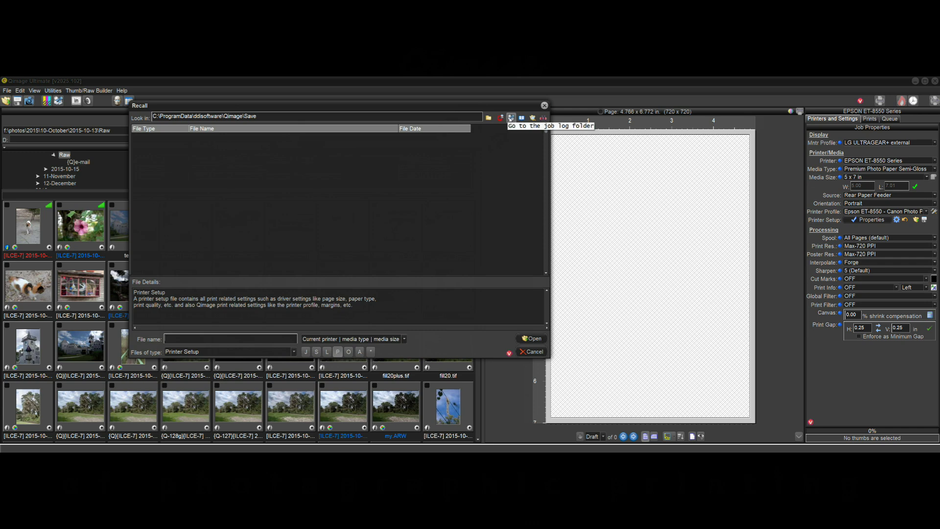
List logged print jobs filtered to 'Current printer | media type | media size'.
click(510, 118)
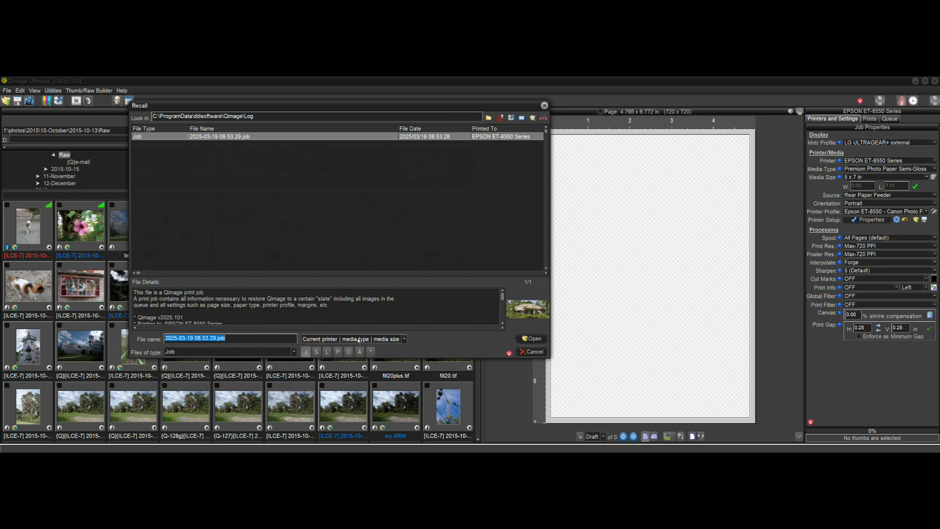
click(404, 340)
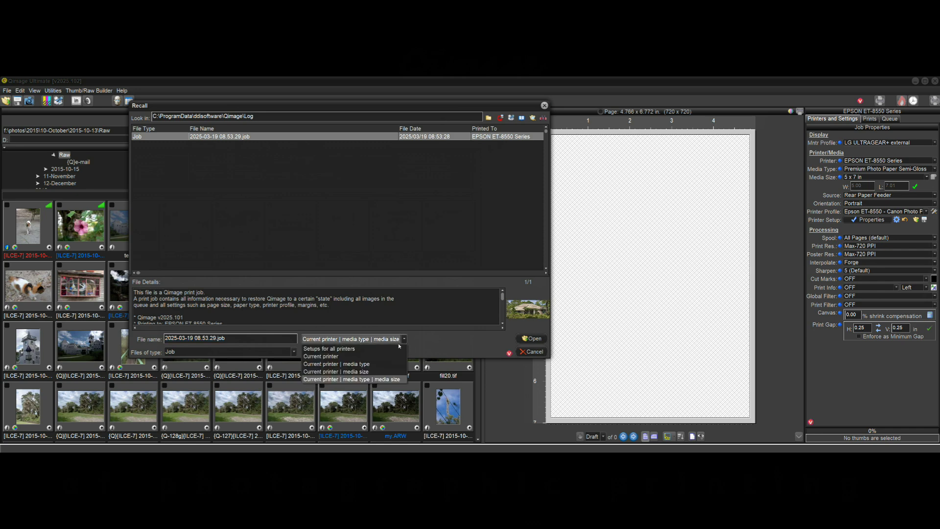
click(344, 356)
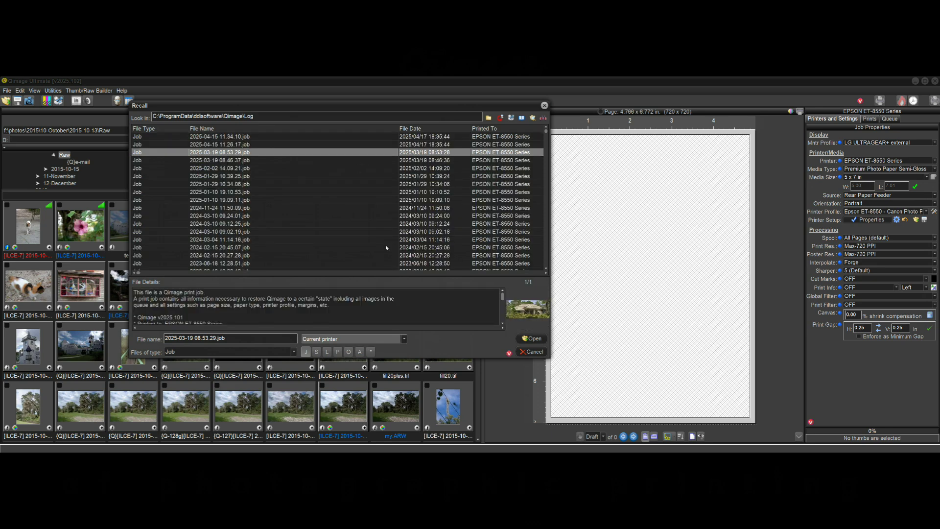
click(404, 340)
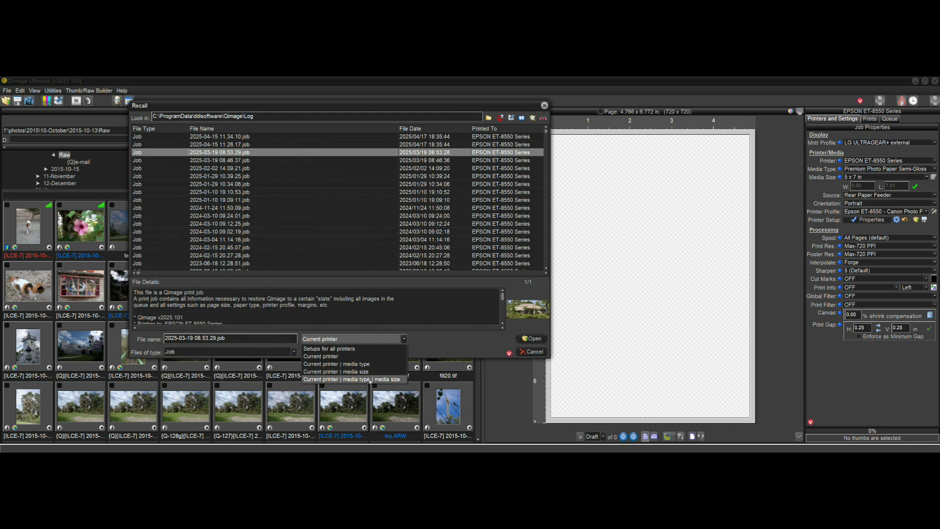
click(352, 379)
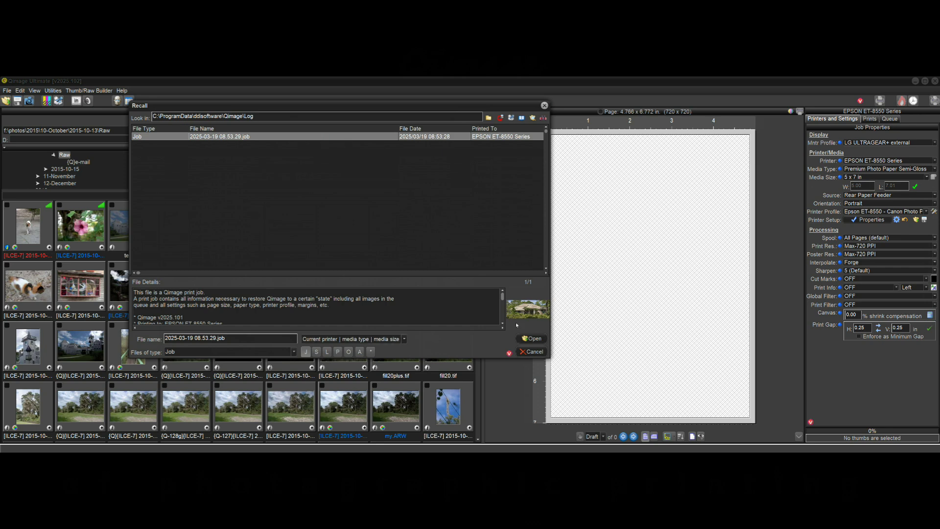
Recall only the settings, not images, from the 2025-03-19 08.53.29 print job.
click(530, 339)
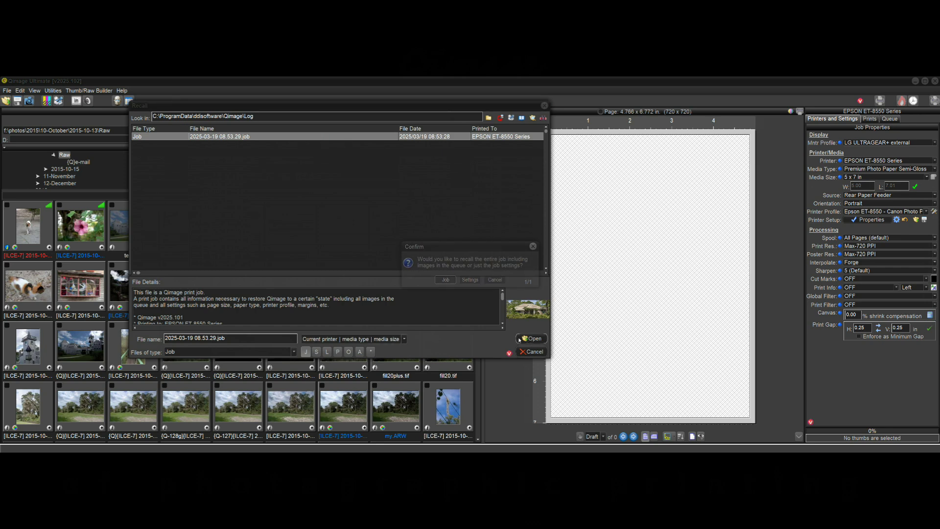
click(470, 280)
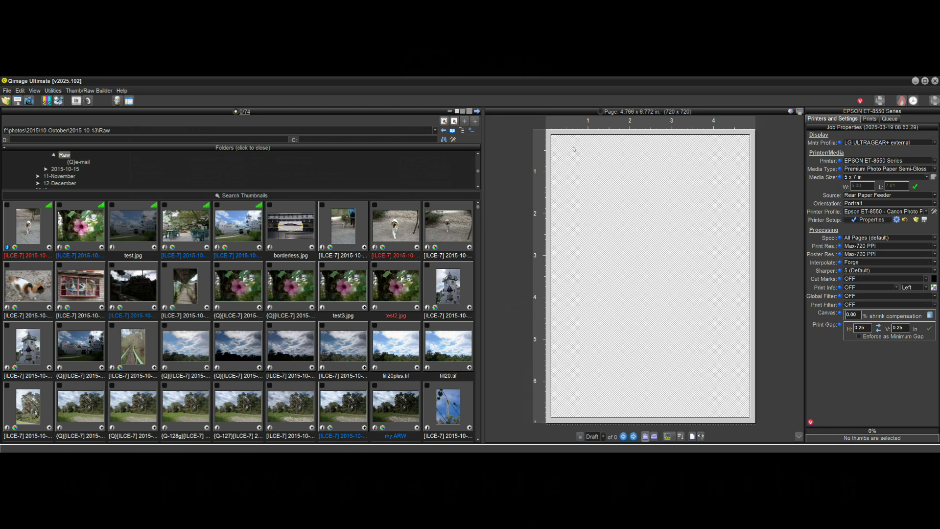
click(916, 221)
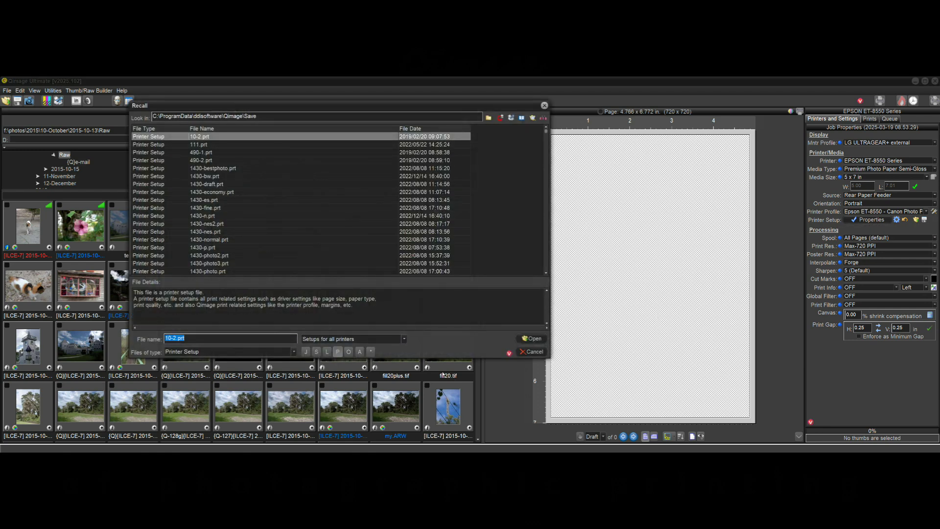
click(405, 339)
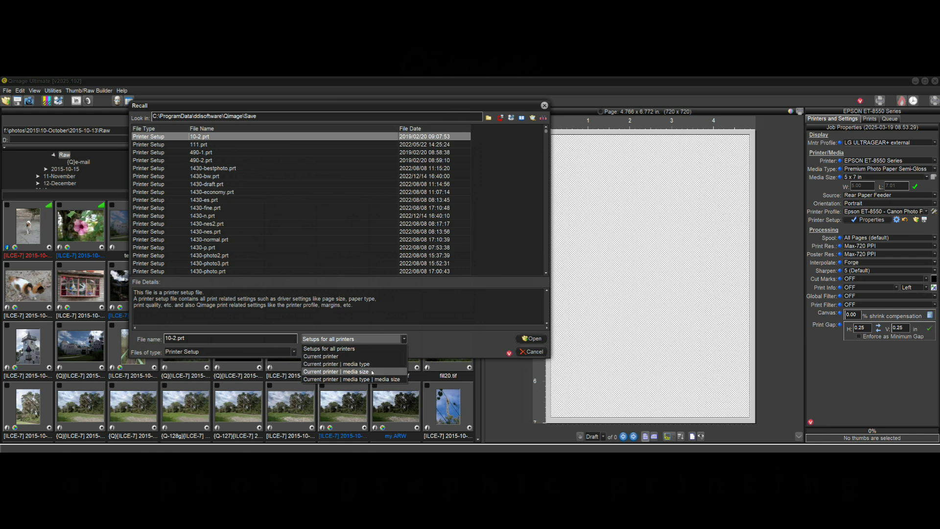
click(531, 351)
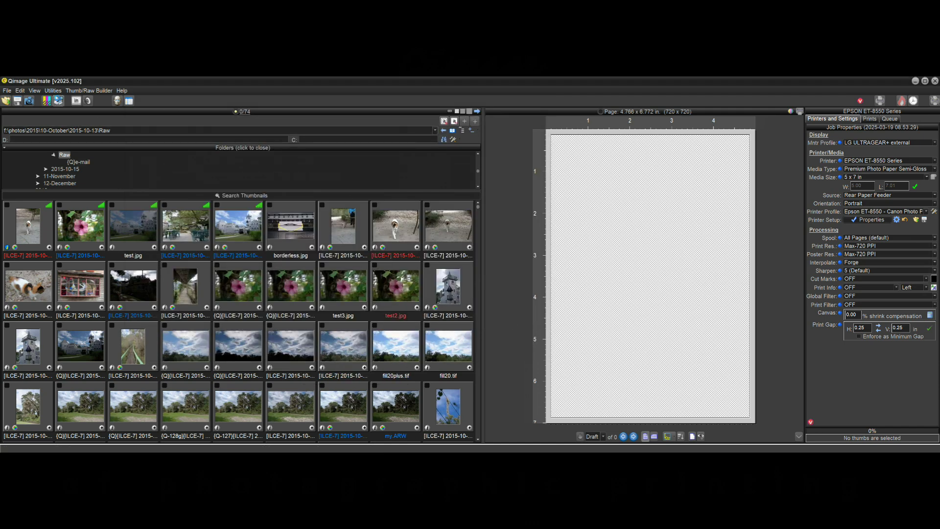
click(58, 100)
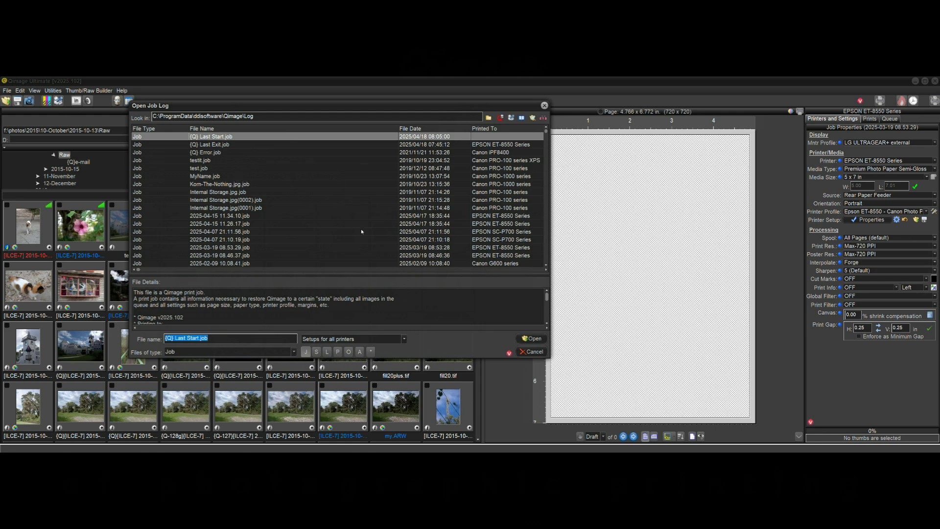
click(404, 339)
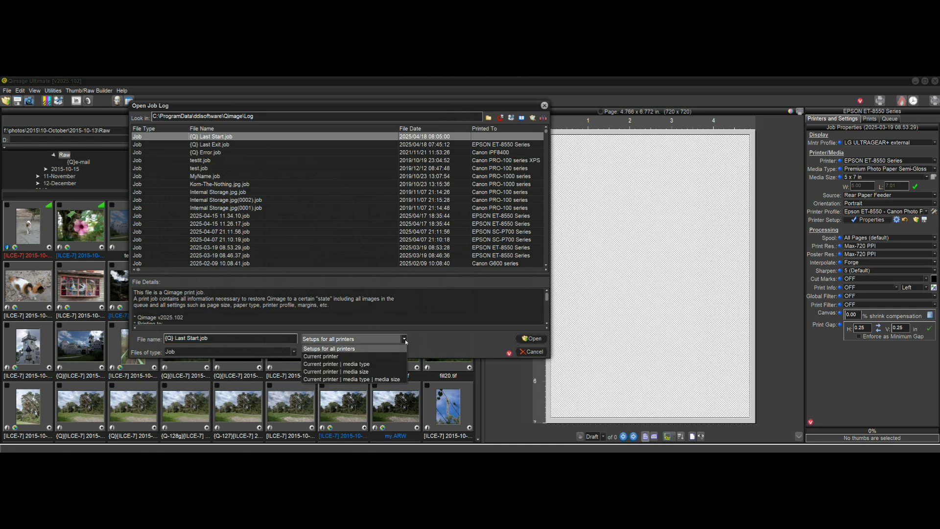
click(376, 356)
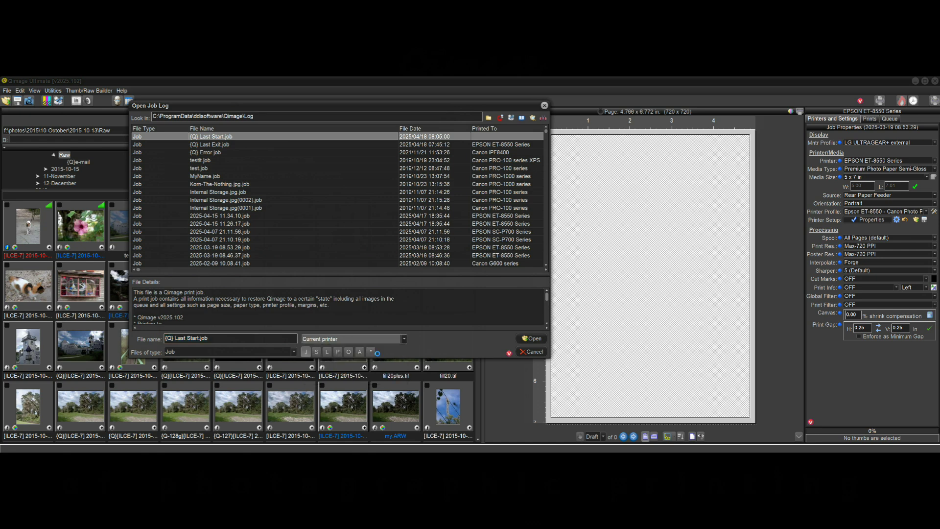
click(404, 340)
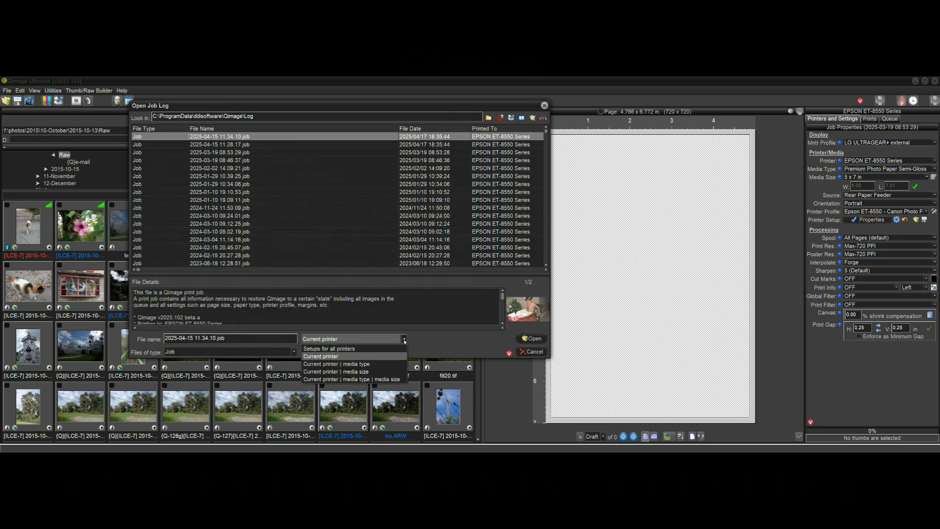
click(374, 365)
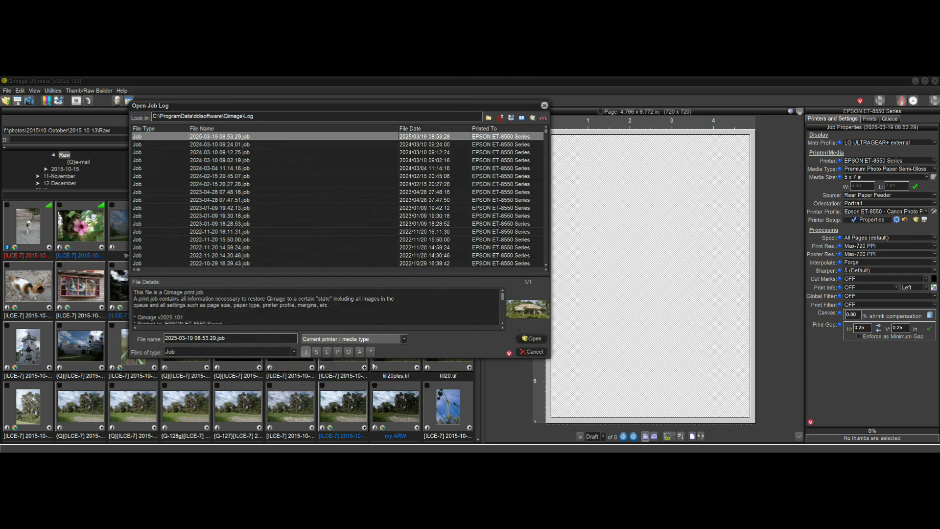
click(404, 340)
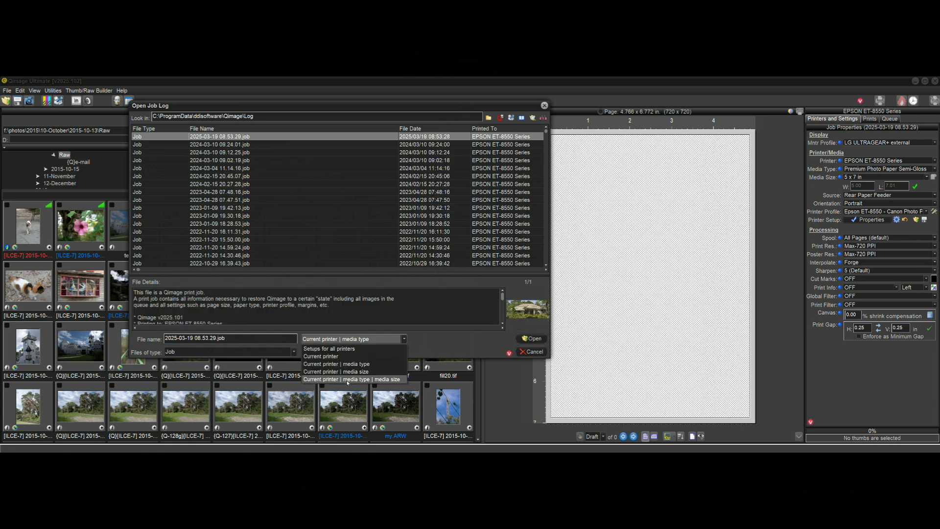
click(371, 381)
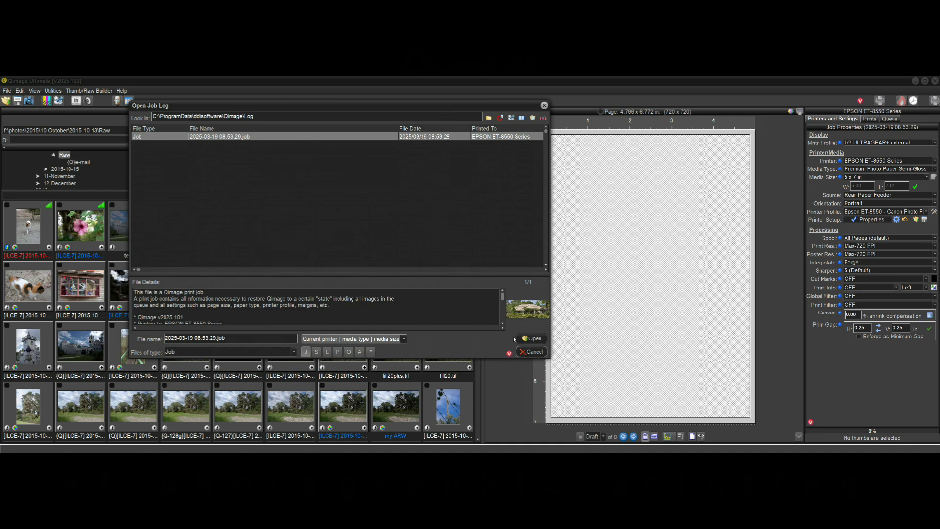
click(532, 352)
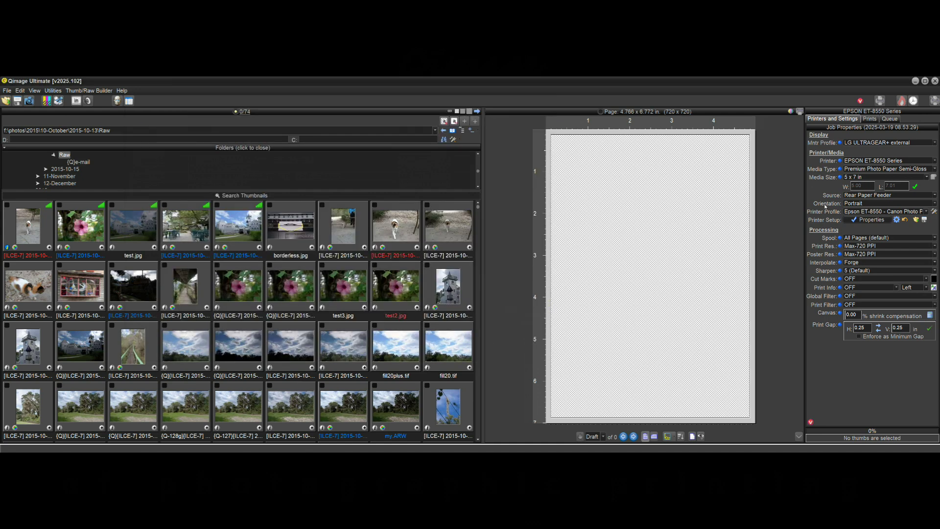